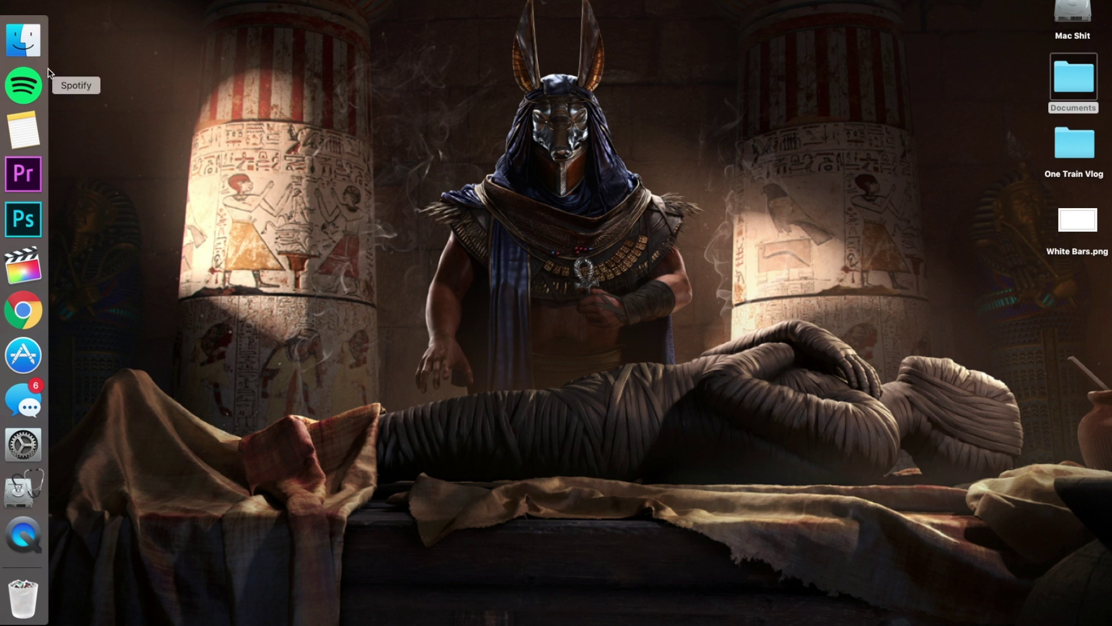
Open Sunday .mp4 from All My Files and scrub to the beach shot at 01:27.
left_click(32, 44)
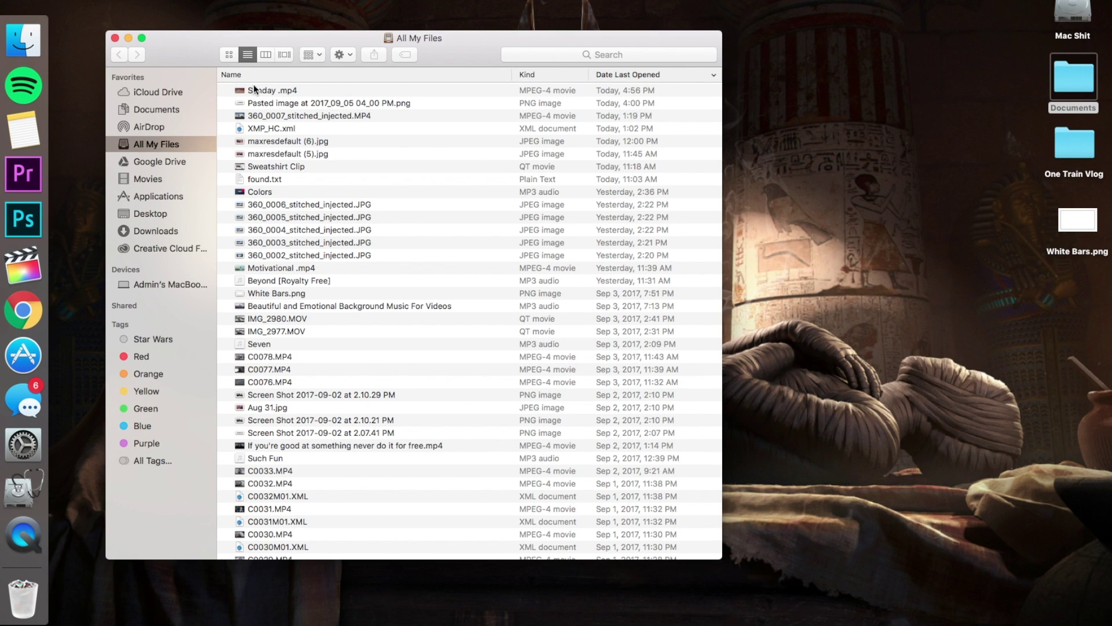
left_click(273, 103)
double_click(270, 90)
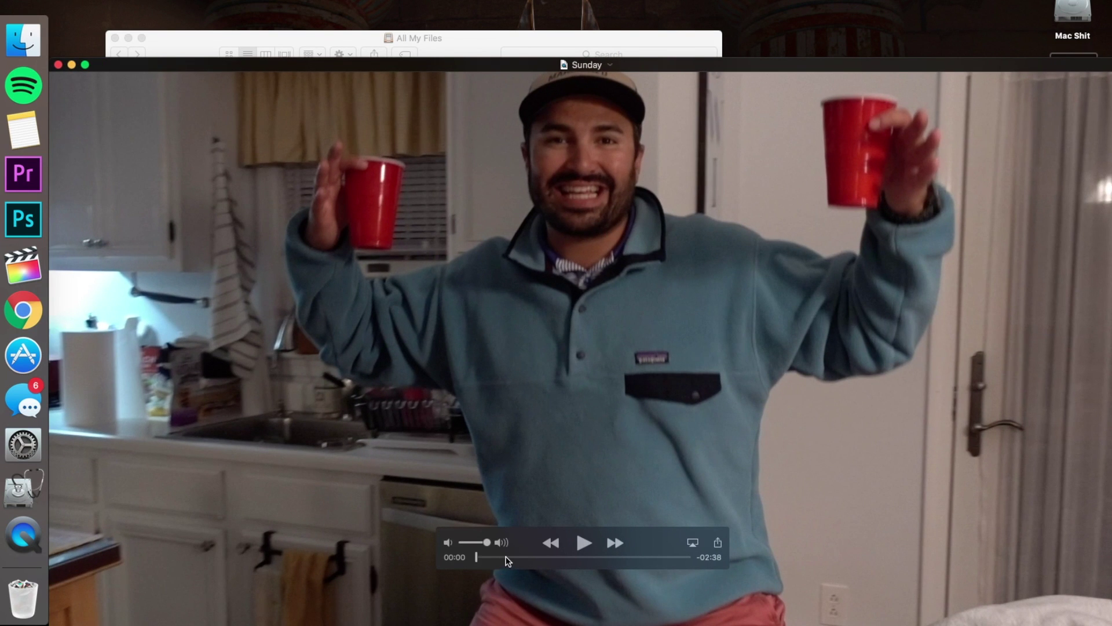
left_click_drag(508, 561, 594, 557)
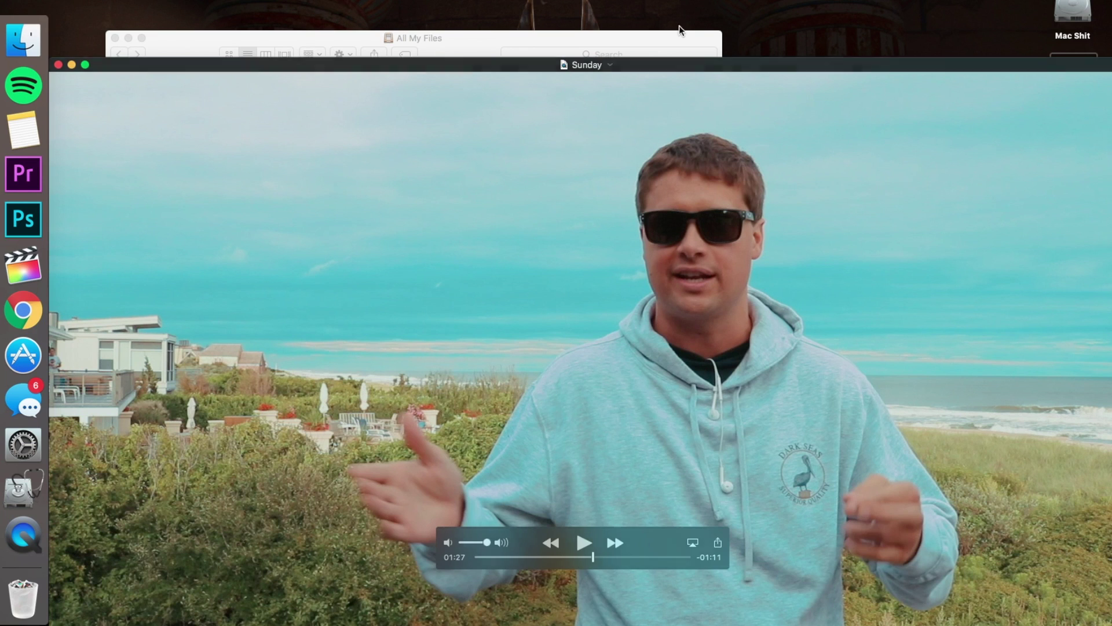
left_click_drag(662, 62, 648, 12)
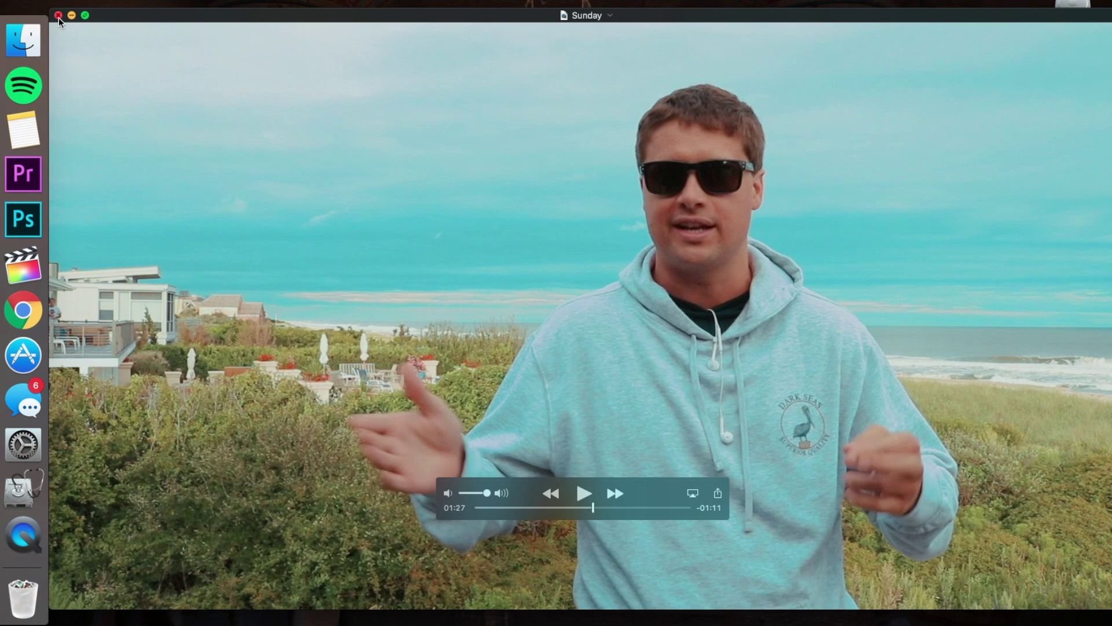
Close QuickTime and Finder, place the screenshot below White Bars.png, and launch Photoshop.
left_click(58, 18)
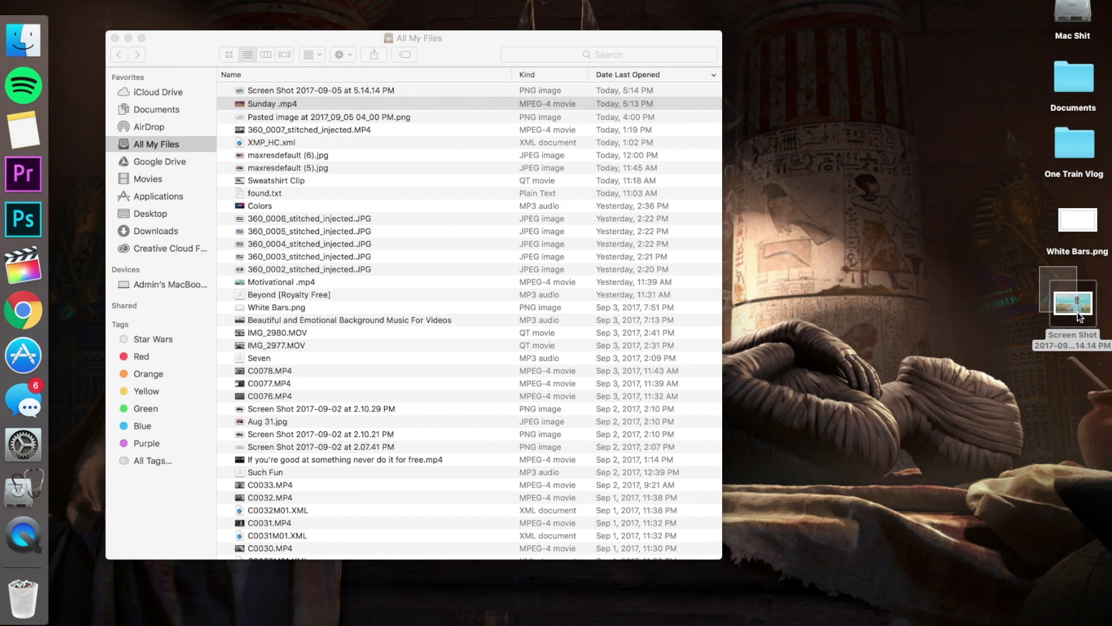
left_click_drag(1072, 303, 603, 87)
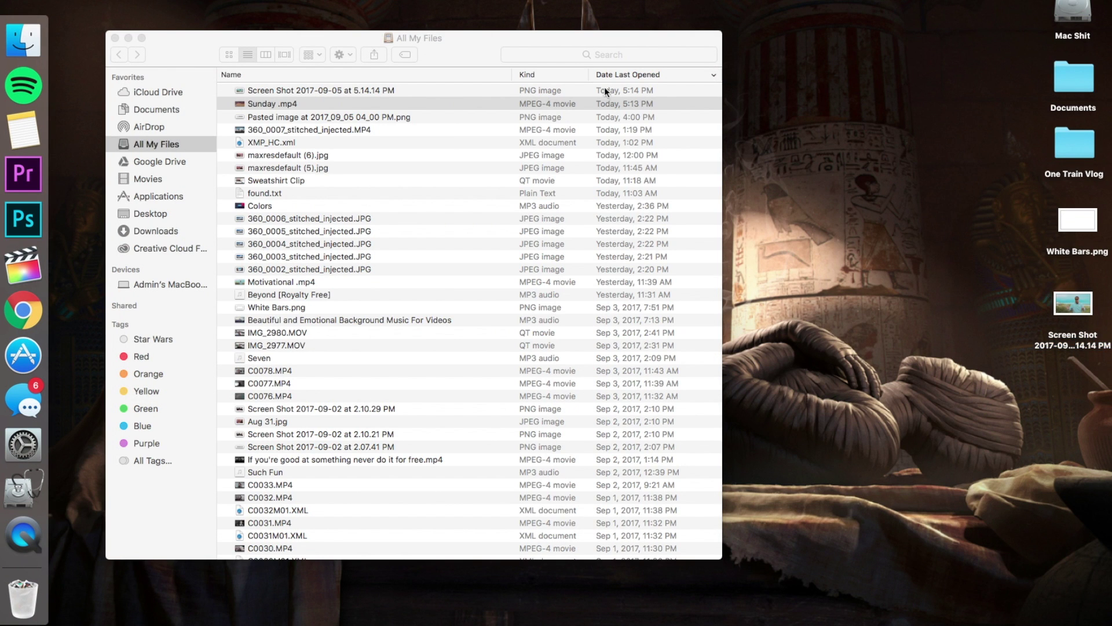
left_click(116, 39)
left_click(42, 221)
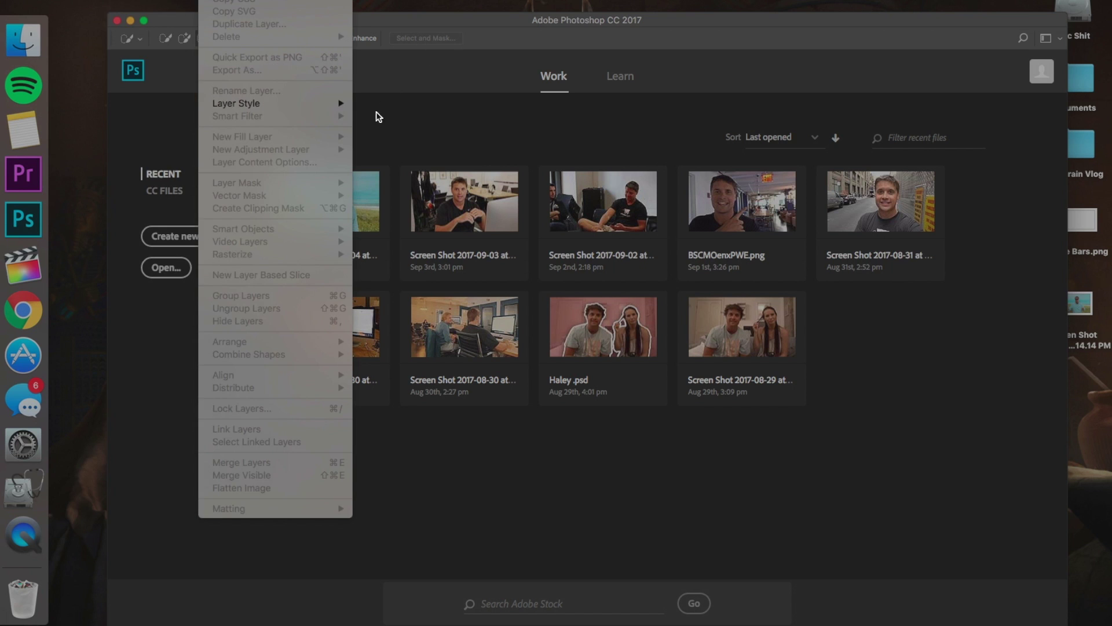
Open the 5.14.14 PM screenshot PNG from the Desktop in Photoshop.
left_click(374, 115)
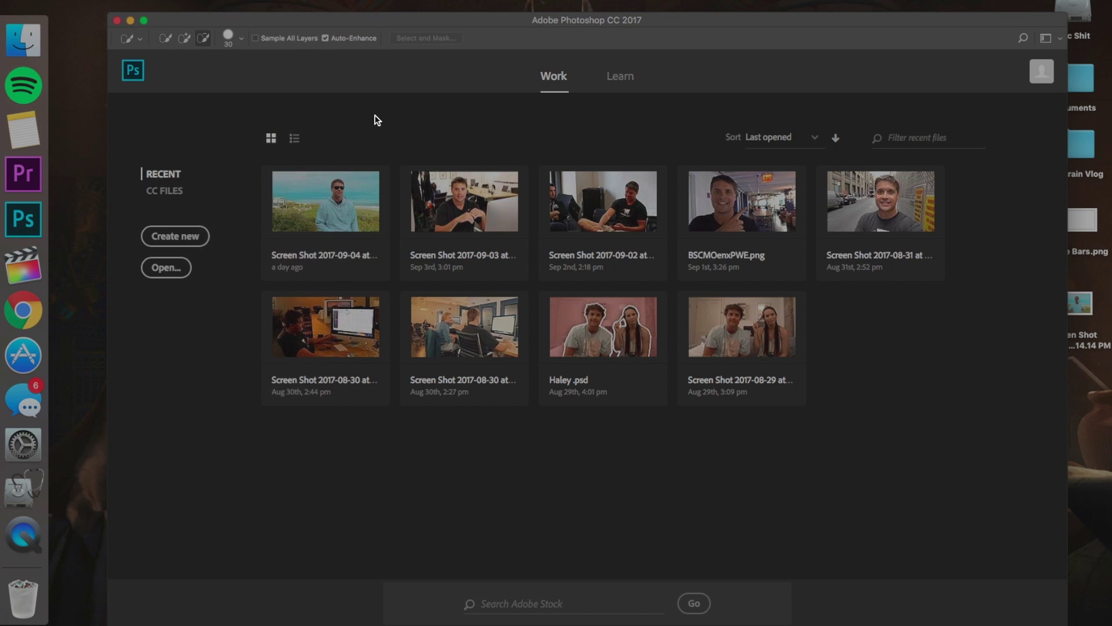
left_click(169, 265)
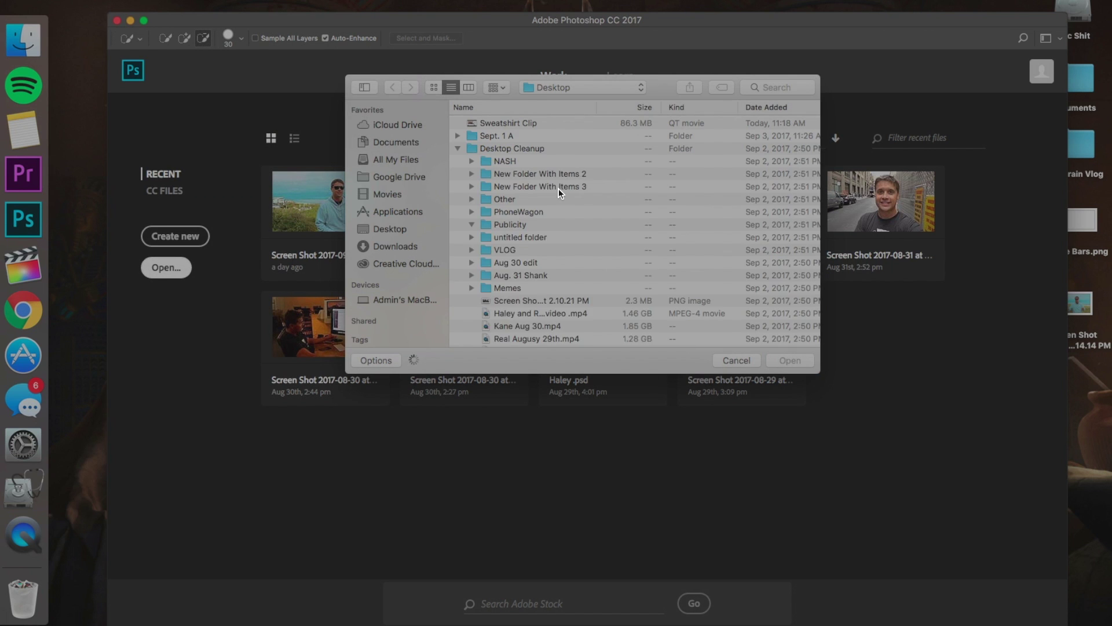
left_click(388, 232)
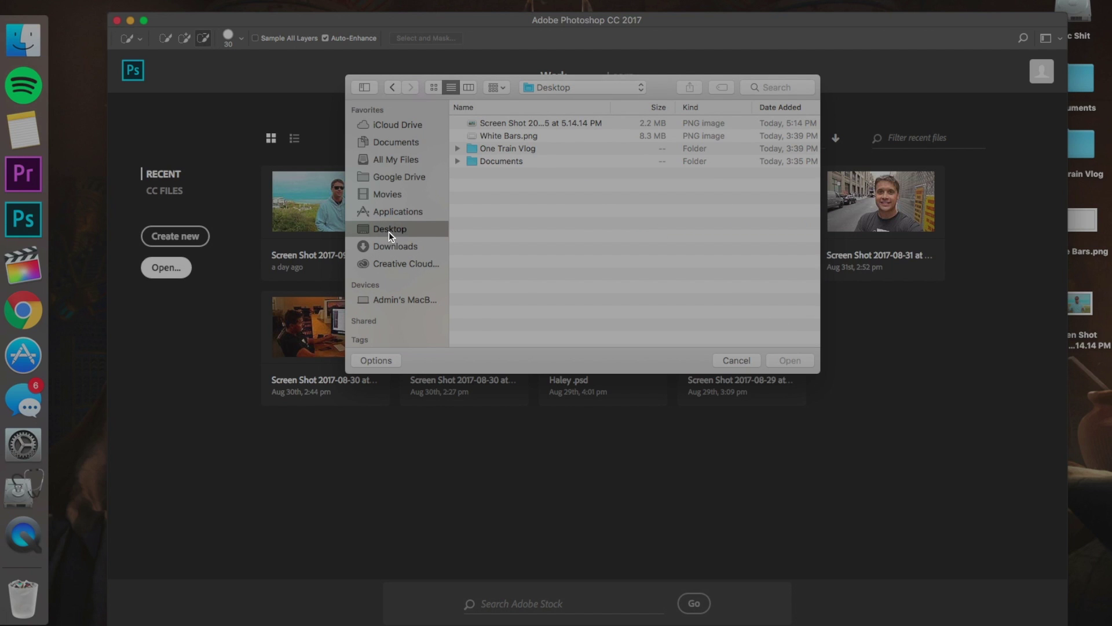
left_click(501, 124)
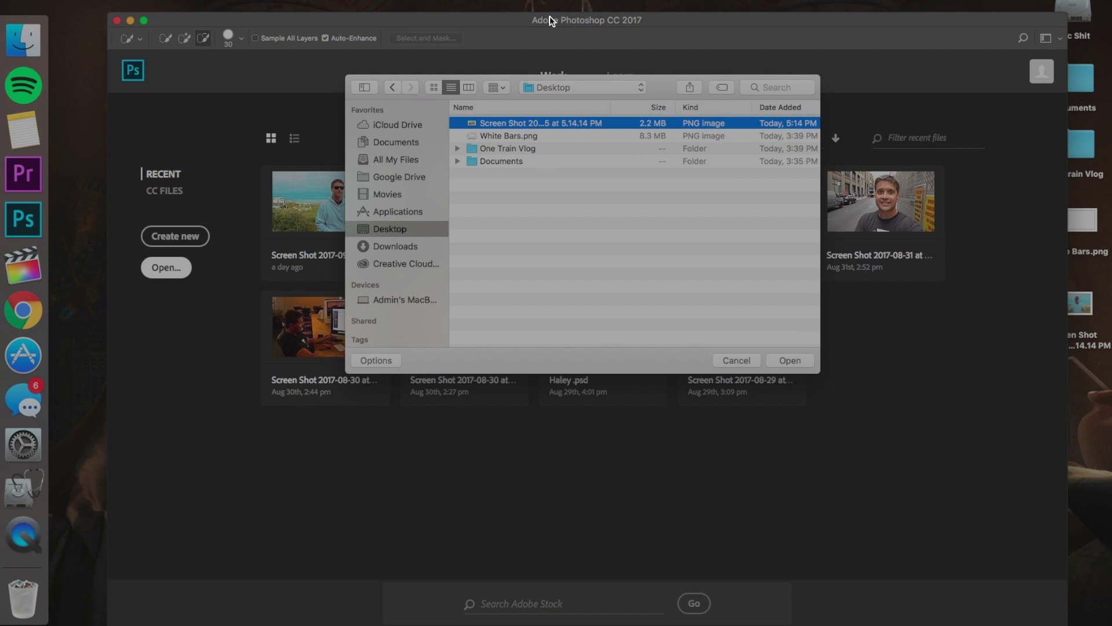
left_click(785, 359)
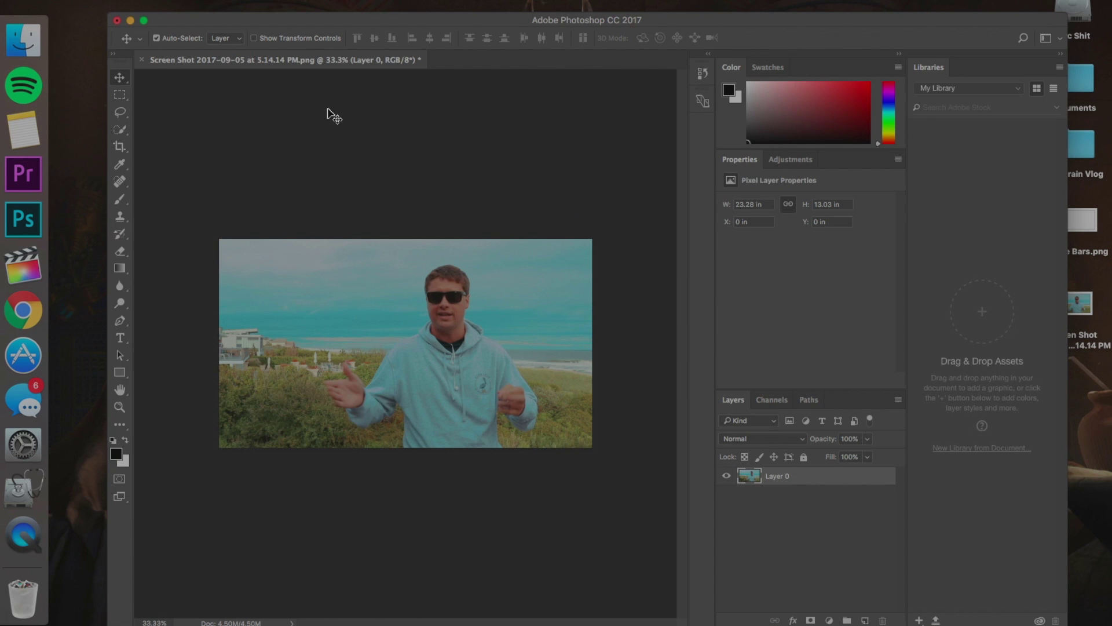
Quick-select the presenter's head and body, subtracting the grass along the bottom edge.
left_click(120, 124)
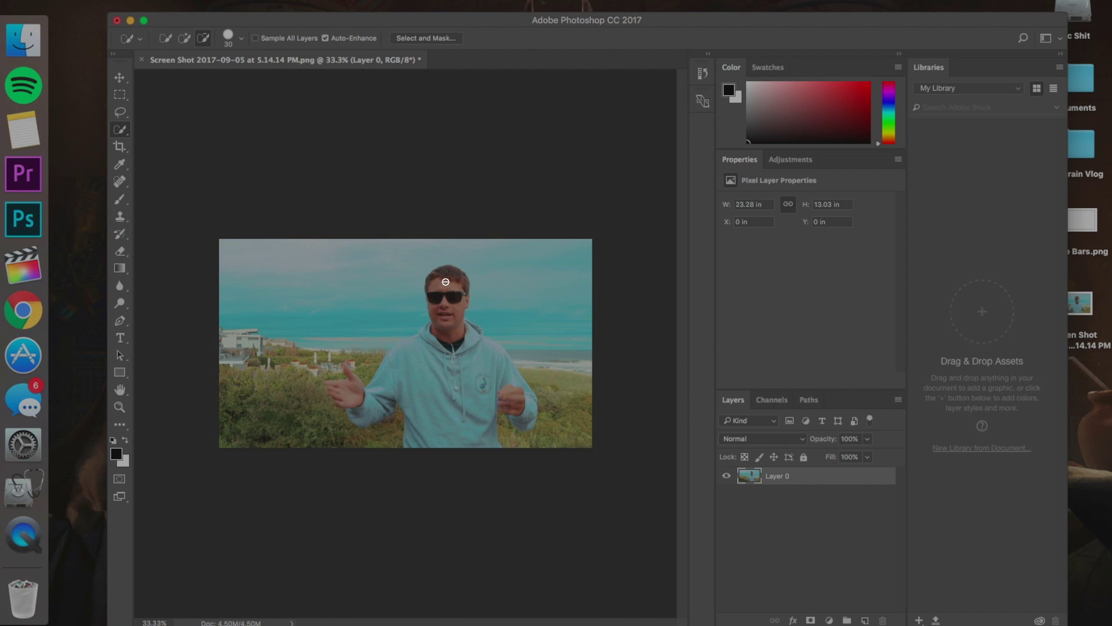
mouse_move(446, 281)
left_mouse_down()
mouse_move(450, 339)
mouse_move(375, 372)
mouse_move(449, 365)
mouse_move(514, 429)
mouse_move(315, 404)
mouse_move(298, 384)
mouse_move(306, 393)
left_mouse_up()
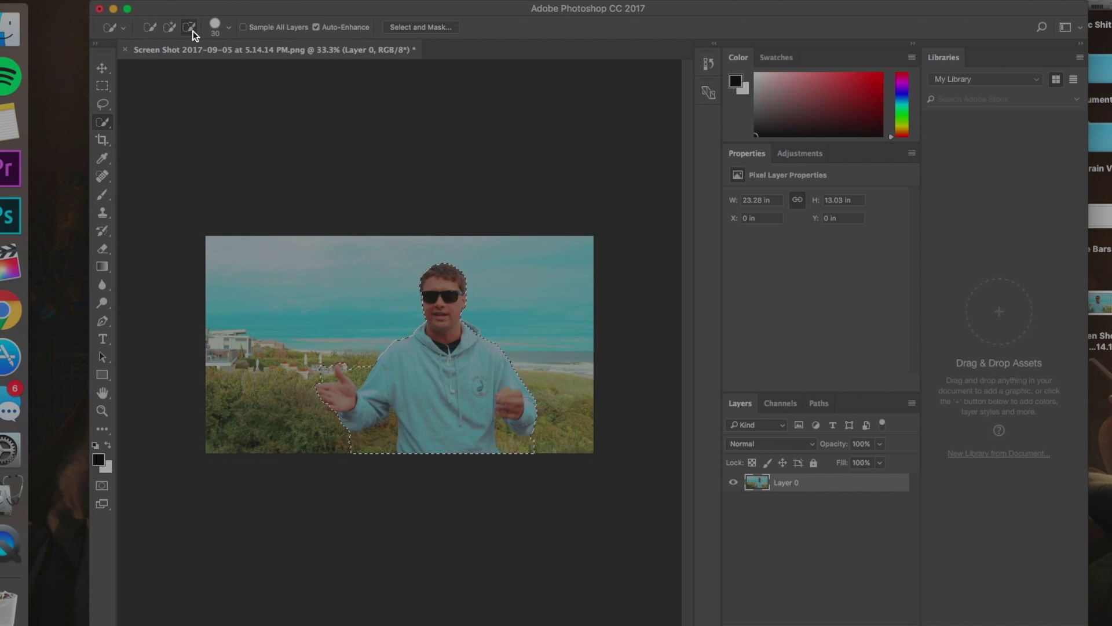
left_click(189, 32)
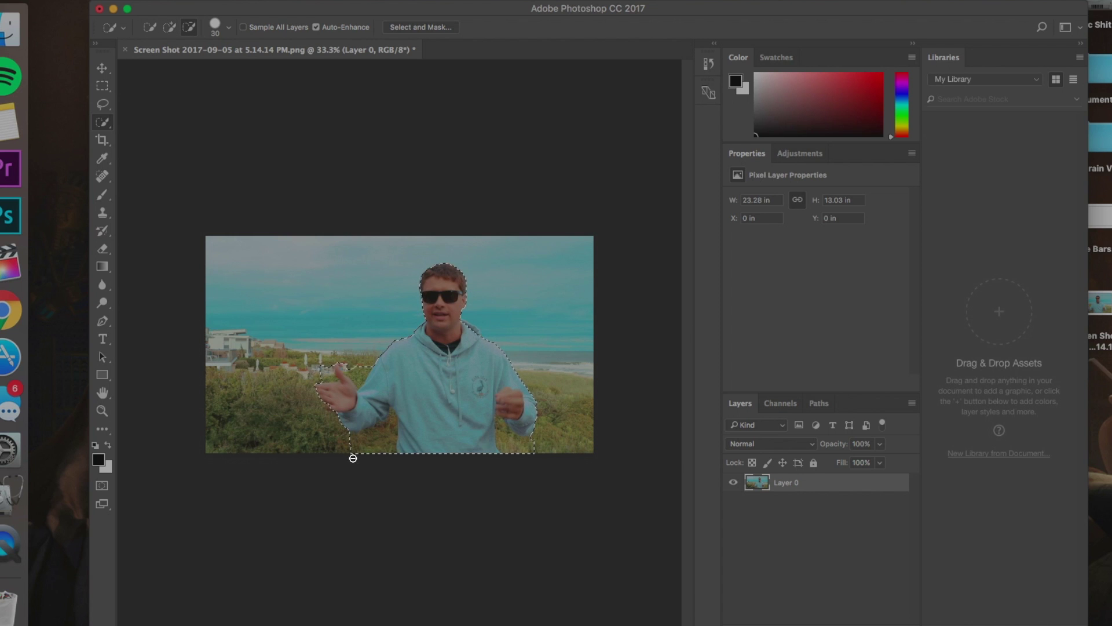
mouse_move(349, 457)
left_mouse_down()
mouse_move(382, 441)
mouse_move(371, 440)
mouse_move(393, 416)
mouse_move(389, 446)
mouse_move(358, 407)
mouse_move(382, 423)
mouse_move(367, 374)
mouse_move(359, 378)
mouse_move(526, 442)
mouse_move(496, 426)
mouse_move(556, 437)
left_mouse_up()
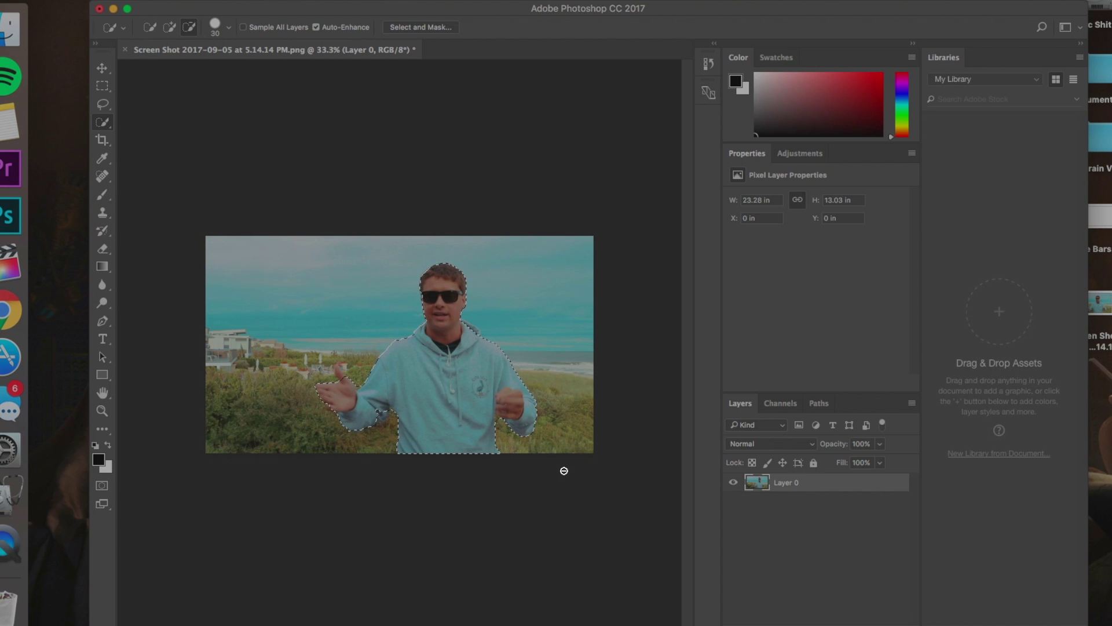
Zoom to 66.7% and refine the selection around the presenter's hands, hair and hoodie.
key("super+plus")
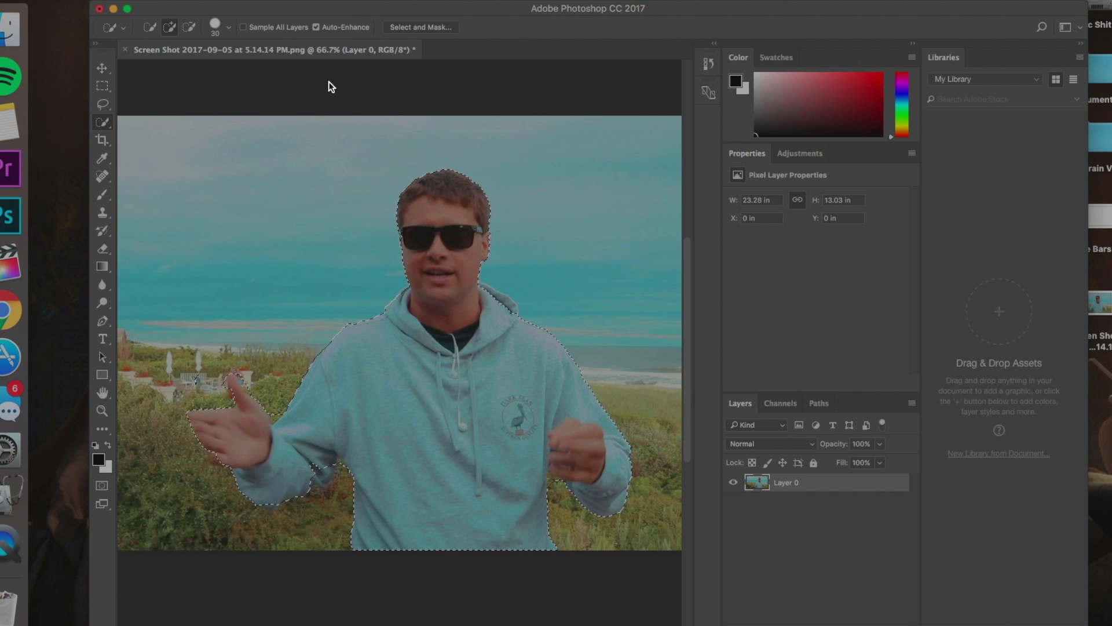
left_click(190, 27)
key("shift")
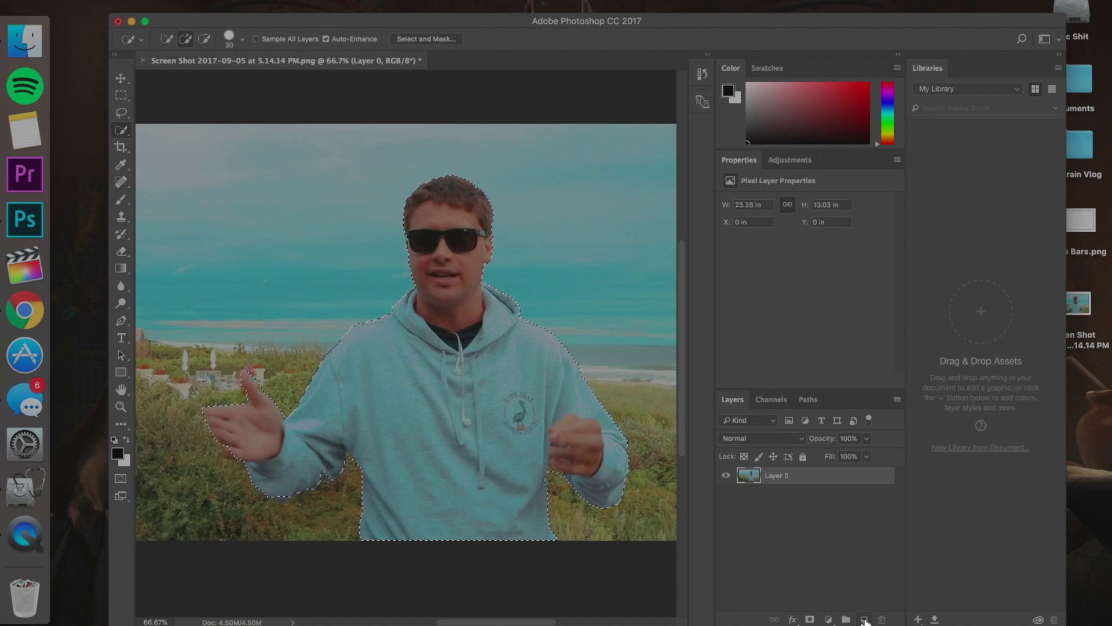
Add a new layer and copy the selected presenter onto Layer 1.
left_click(864, 619)
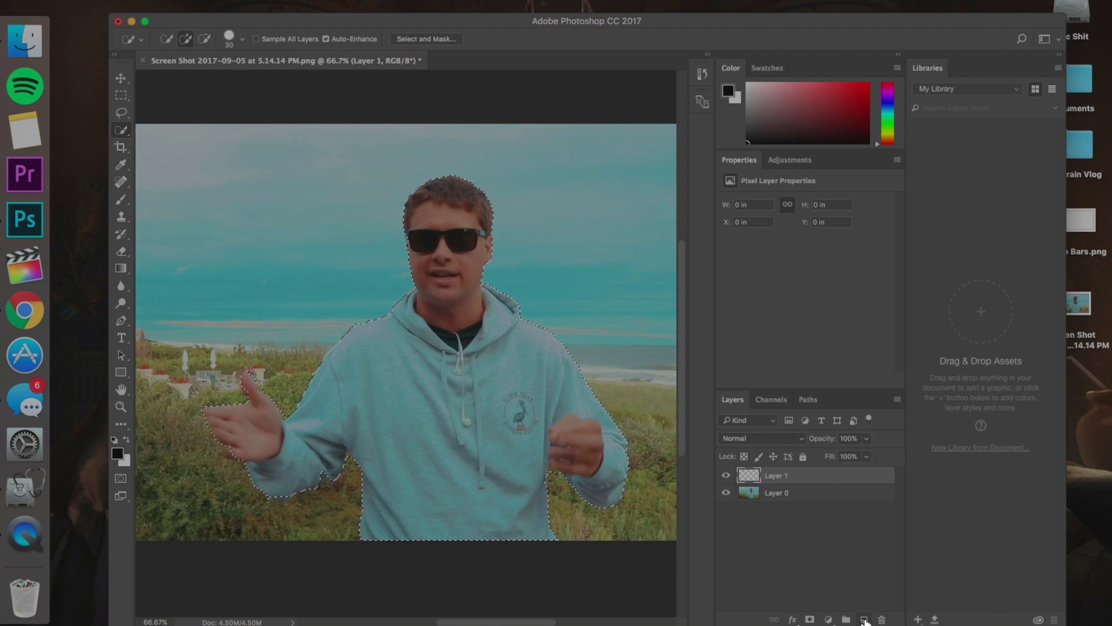
key("ctrl+v")
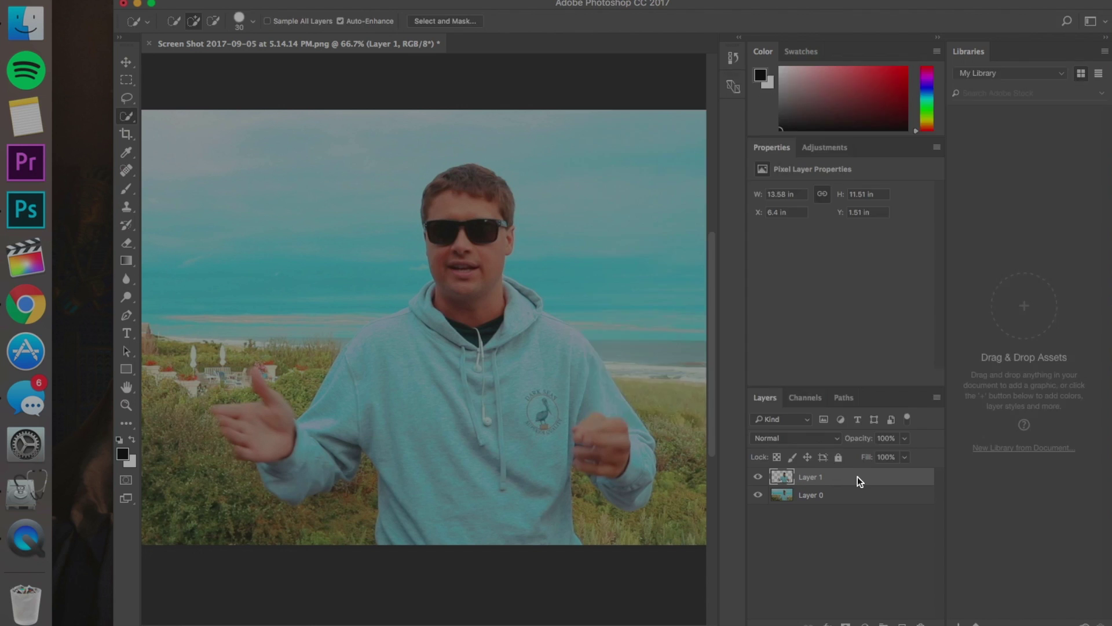
Add a Drop Shadow effect to the presenter's Layer 1.
double_click(857, 477)
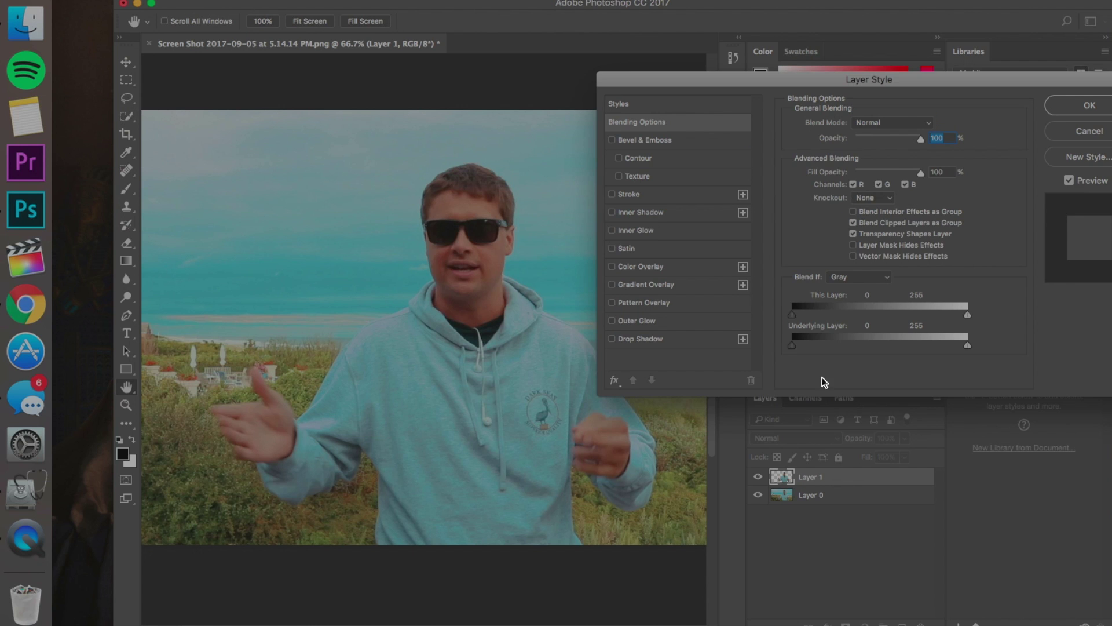
left_click(611, 339)
left_click(695, 341)
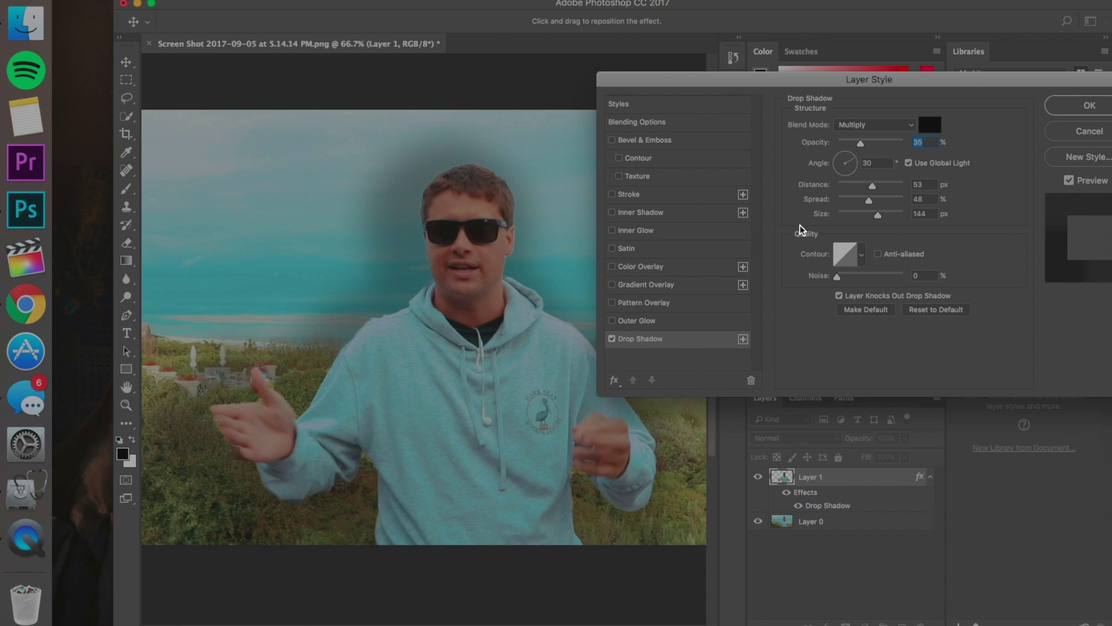
Add a thin white Stroke around the presenter and apply the layer effects.
left_click(612, 195)
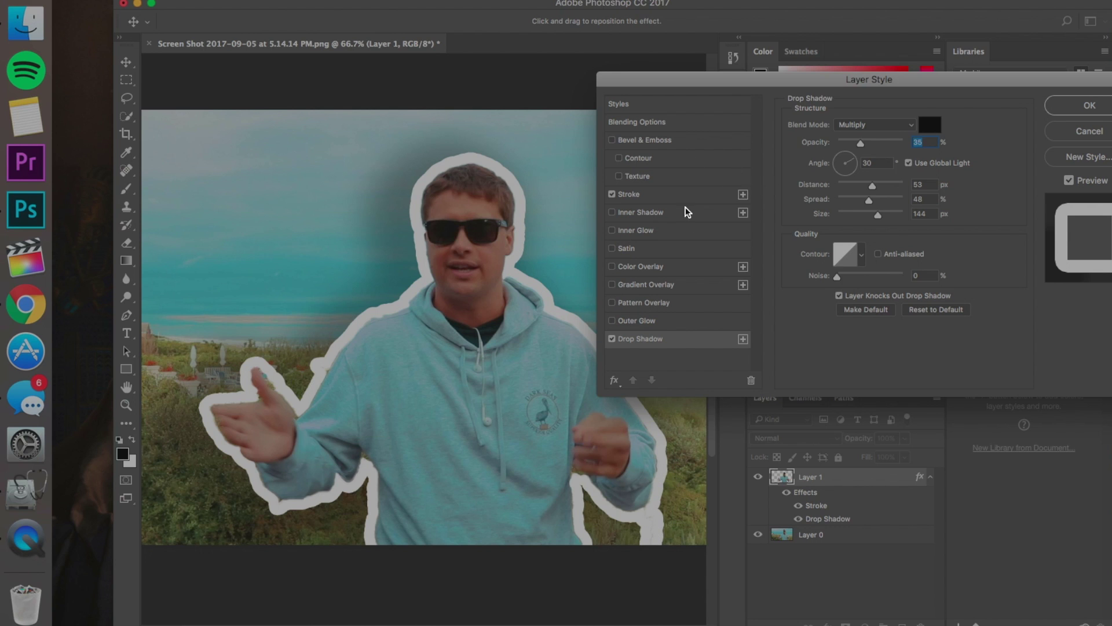
left_click(674, 197)
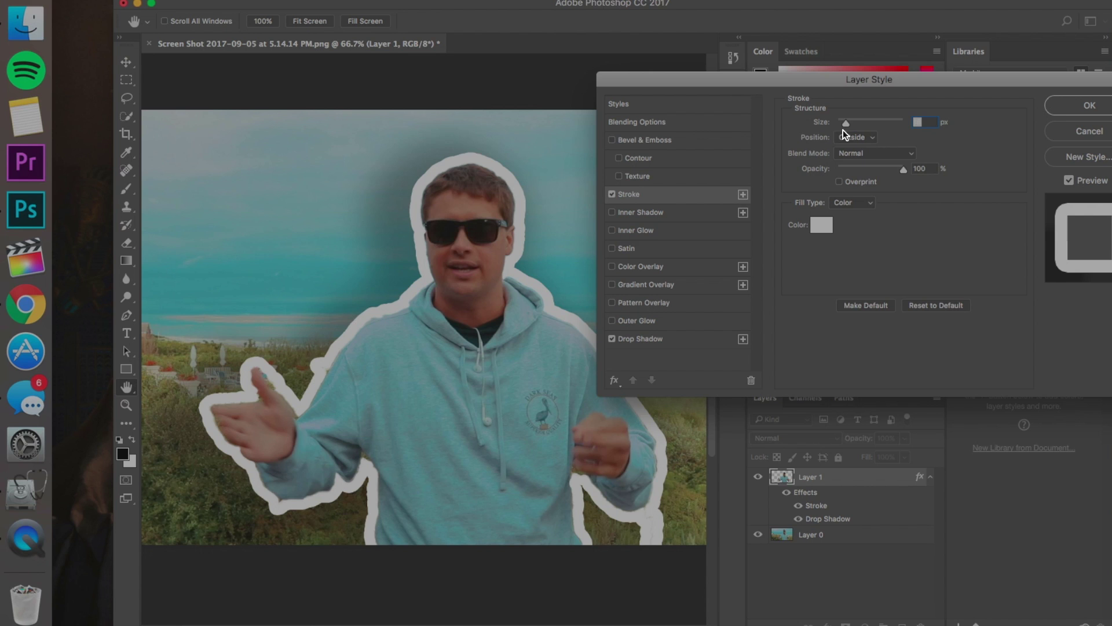
mouse_move(846, 125)
left_mouse_down()
mouse_move(853, 129)
mouse_move(844, 129)
left_mouse_up()
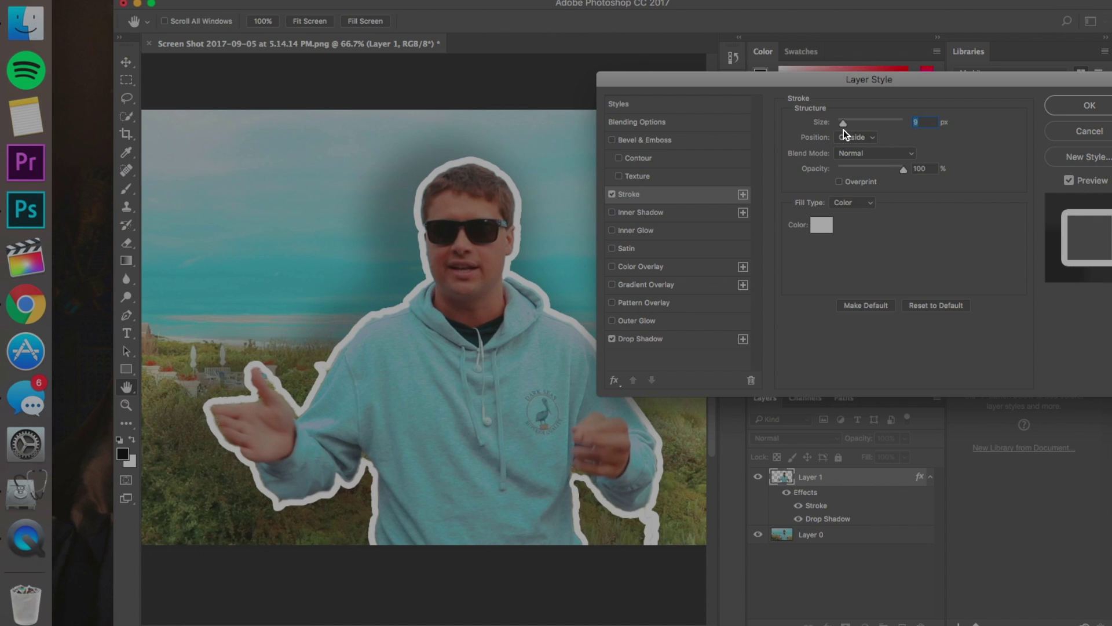
key("Return")
key("w")
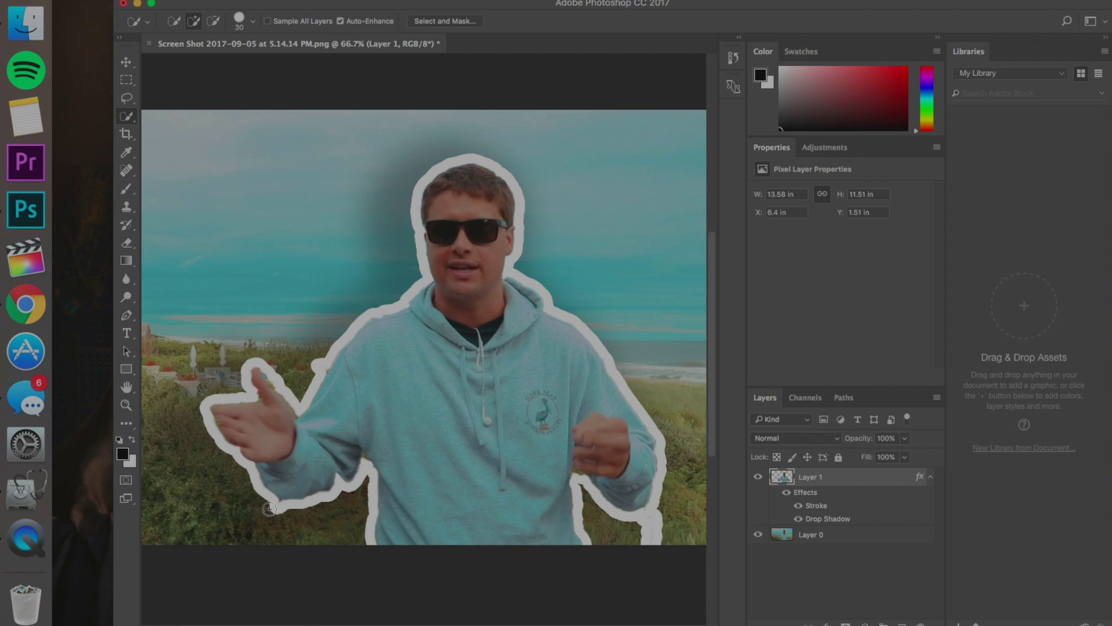
Erase the stray strip along the presenter layer's lower edge.
left_click(126, 244)
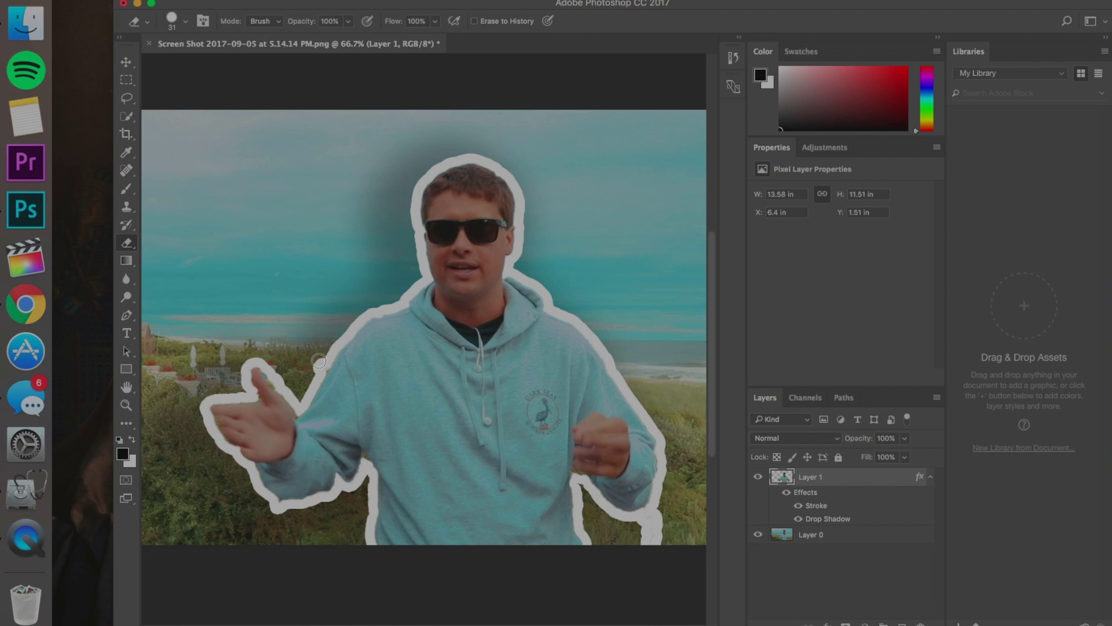
left_click_drag(653, 511, 653, 540)
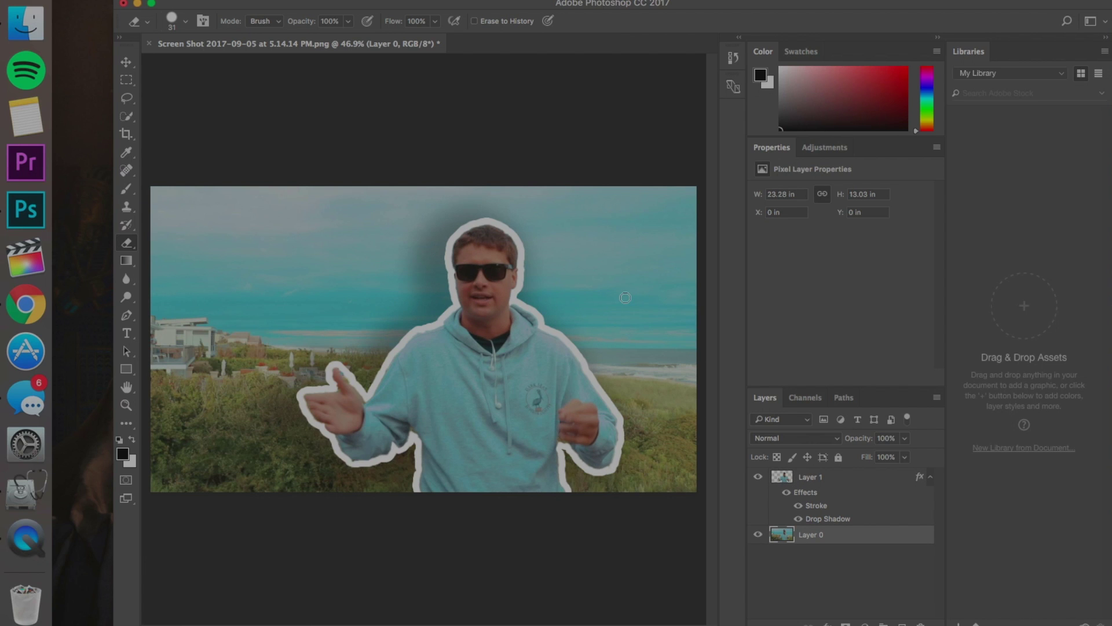
Tint the Layer 0 beach background with a red Color Overlay at about 41% opacity.
double_click(843, 539)
left_click(678, 262)
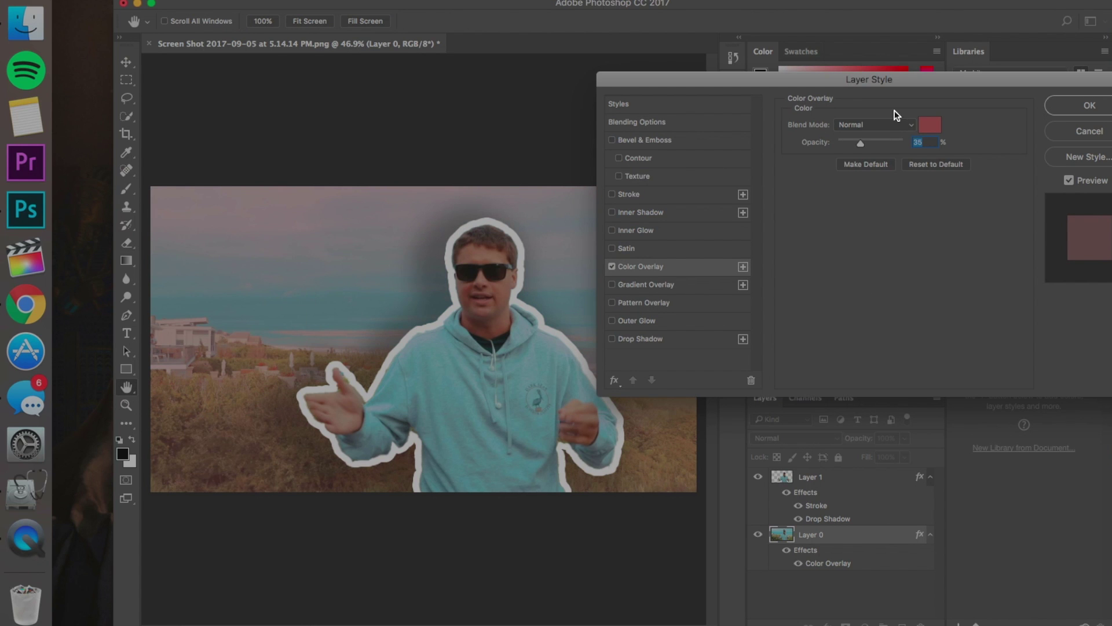
type("100")
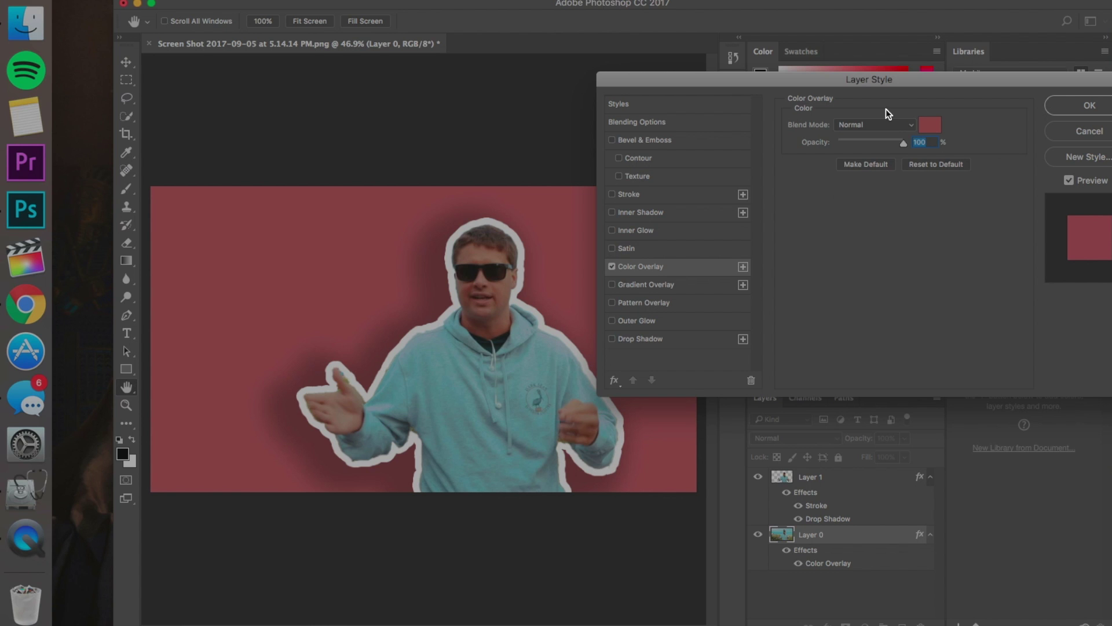
left_click_drag(896, 141, 861, 137)
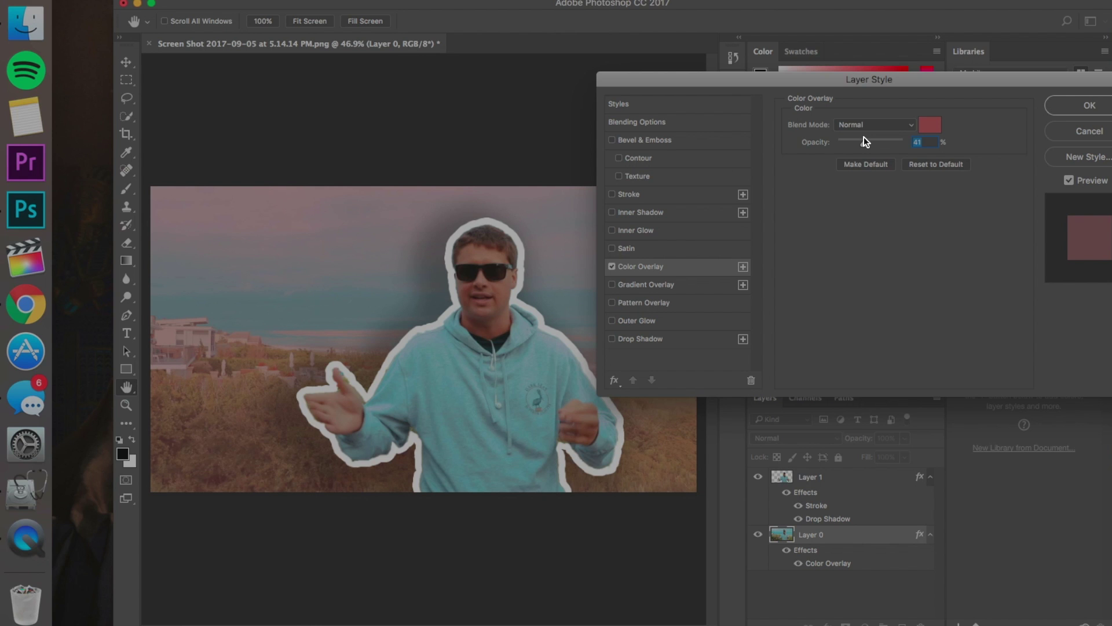
left_click(1098, 109)
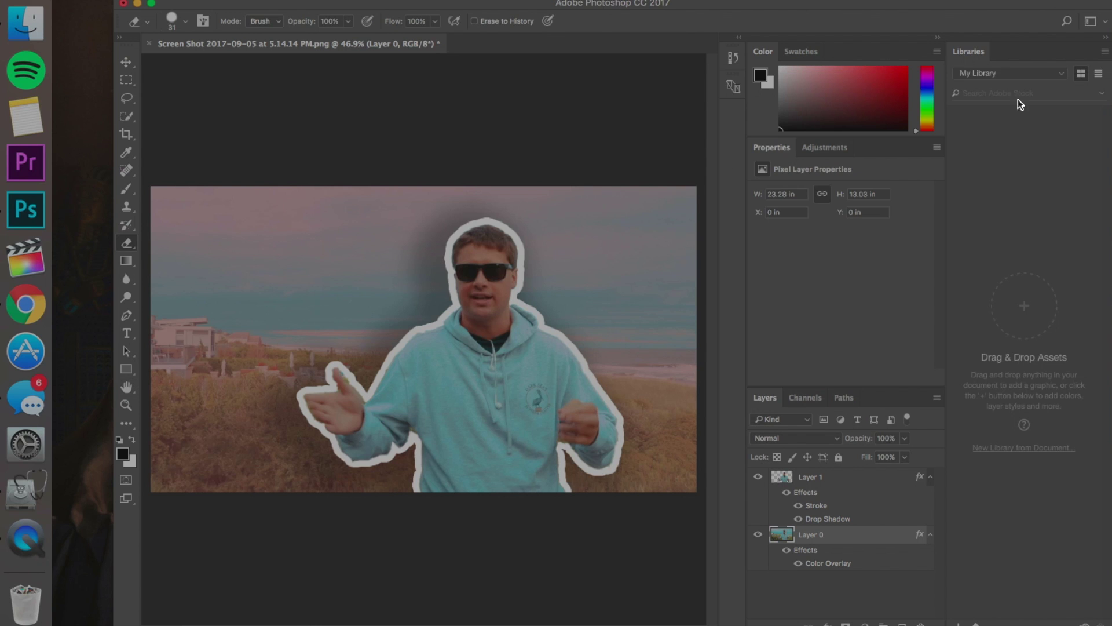
key("e")
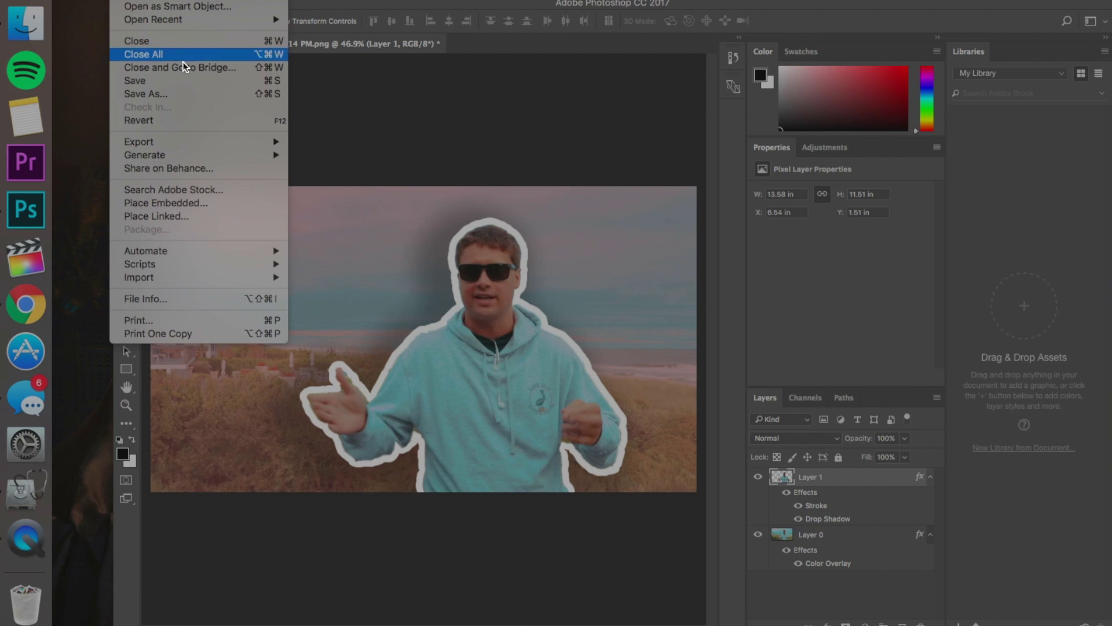
Save the thumbnail as the JPEG Thumb.jpg on the Desktop.
left_click(173, 95)
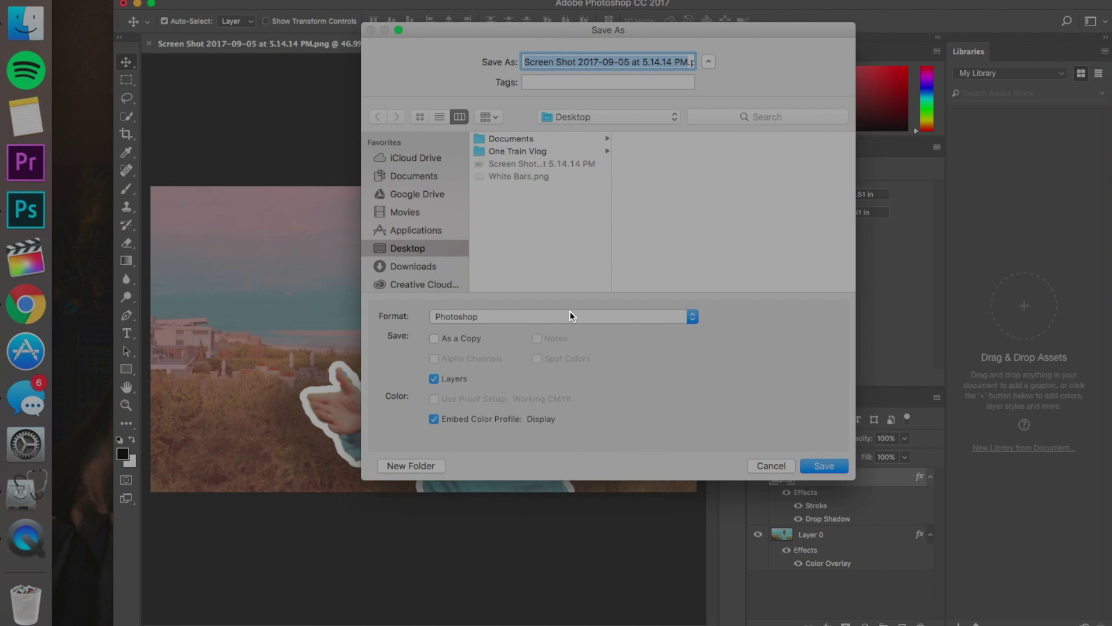
left_click(544, 316)
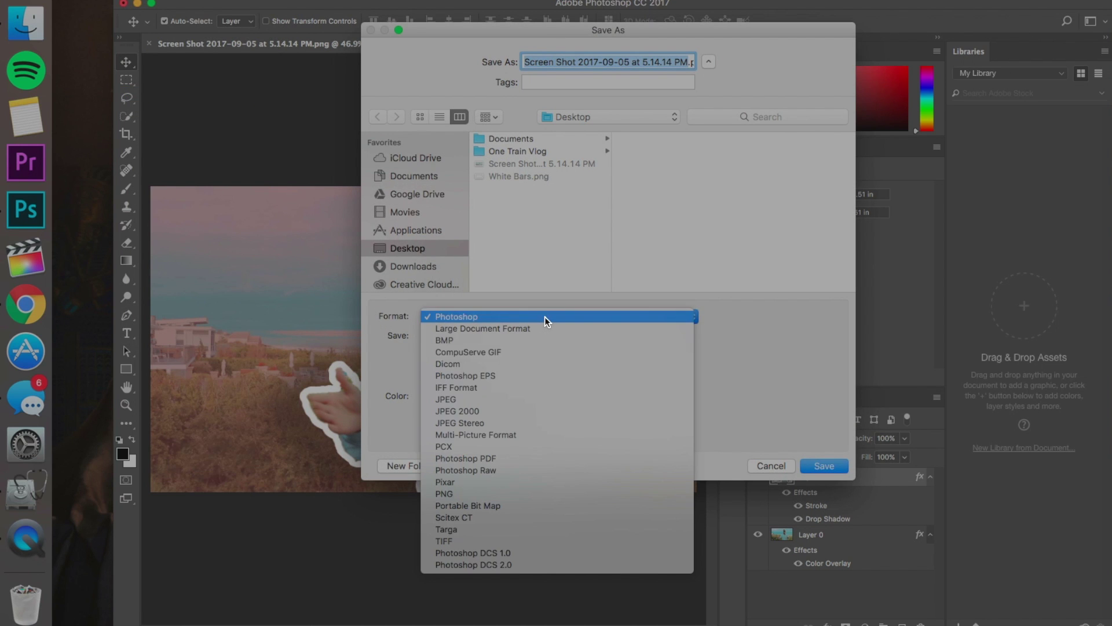
left_click(501, 398)
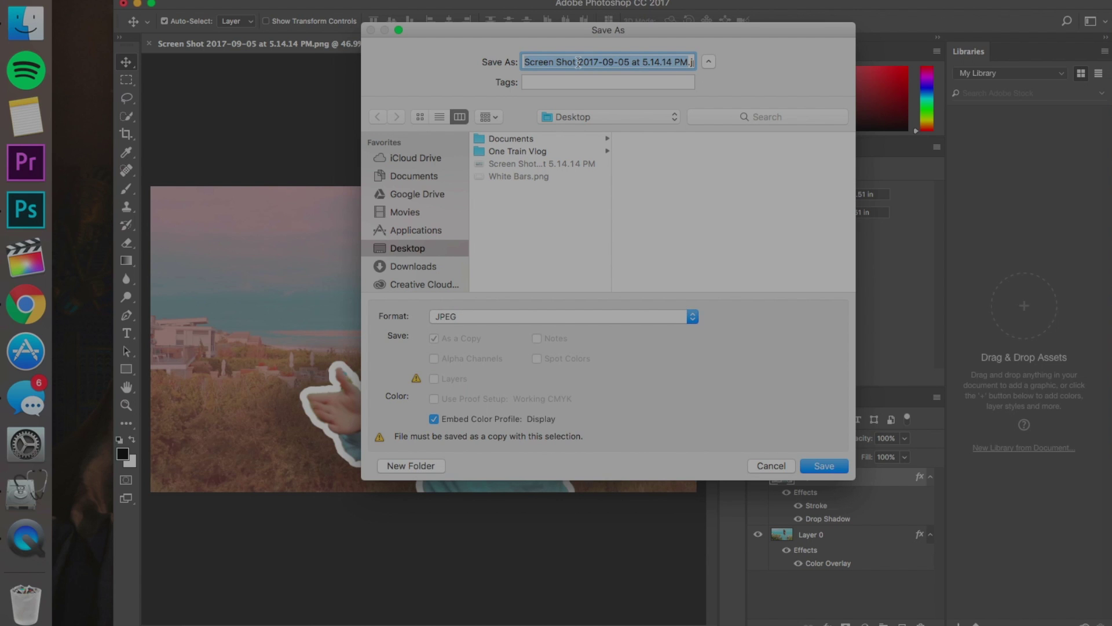
type("Thumb.jpg")
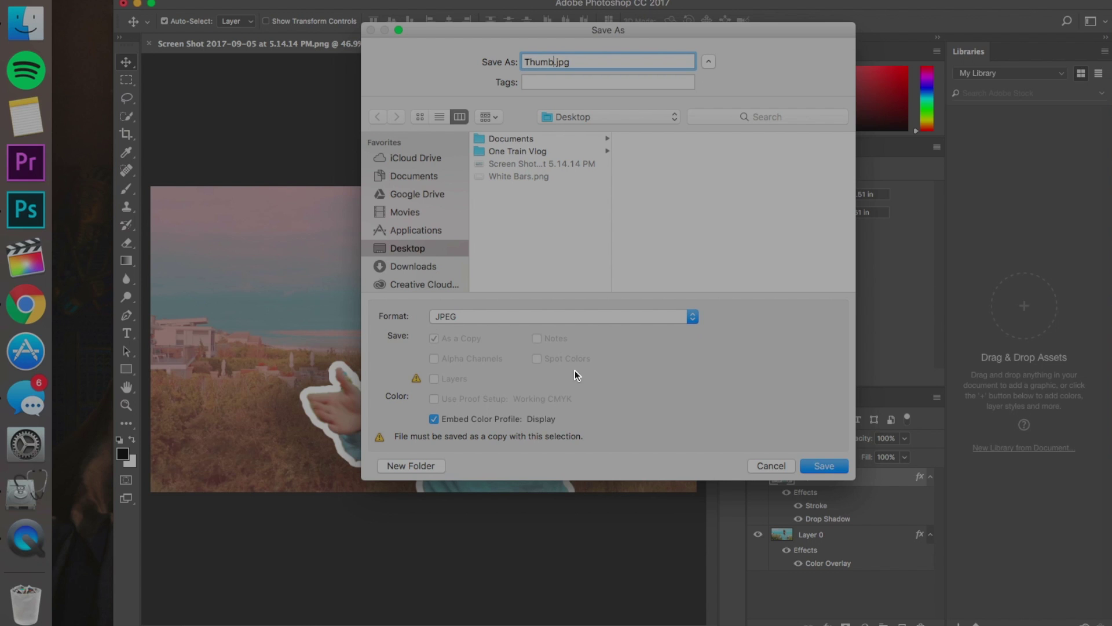
left_click(822, 464)
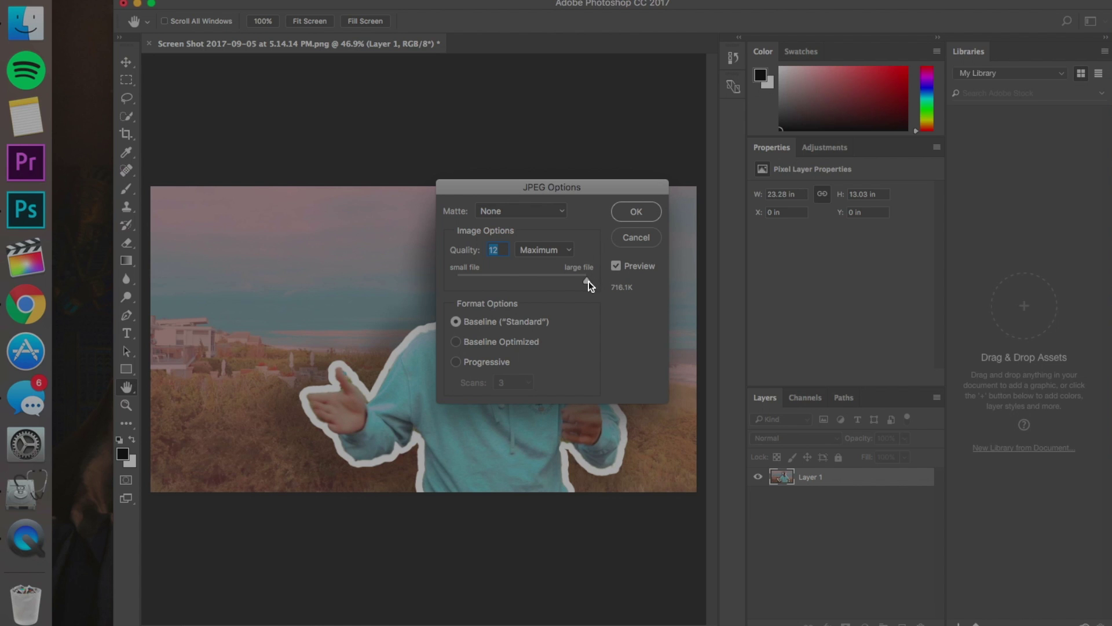
Save the thumbnail as Thumb.jpg with JPEG quality dropped to its lowest setting.
mouse_move(589, 281)
left_mouse_down()
mouse_move(460, 275)
mouse_move(607, 287)
left_mouse_up()
left_click(636, 212)
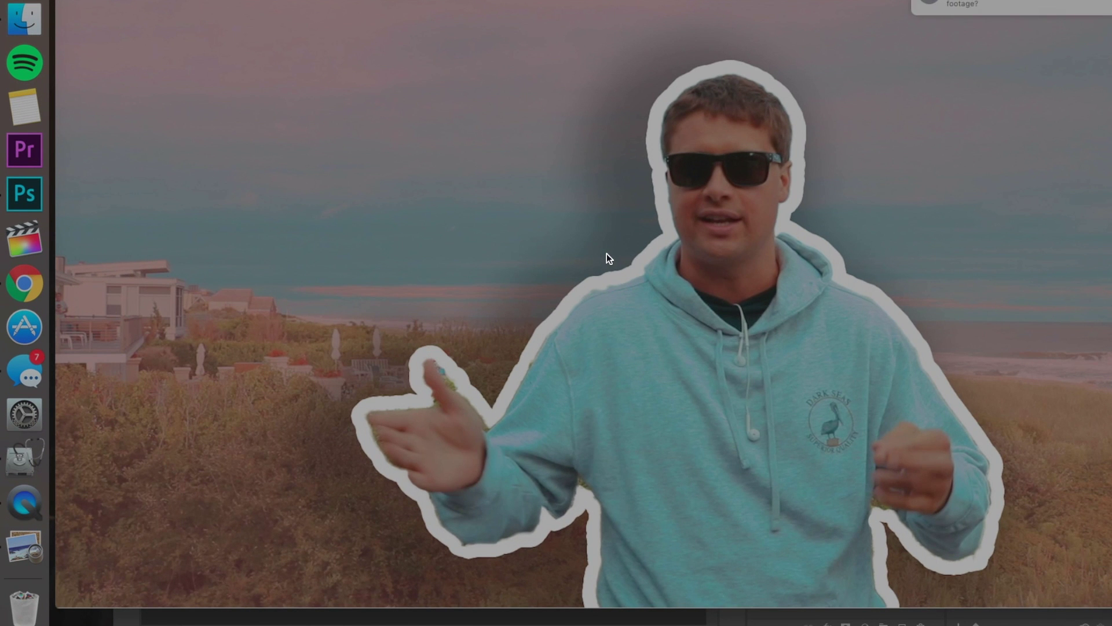
scroll(467, 382, "up", 5)
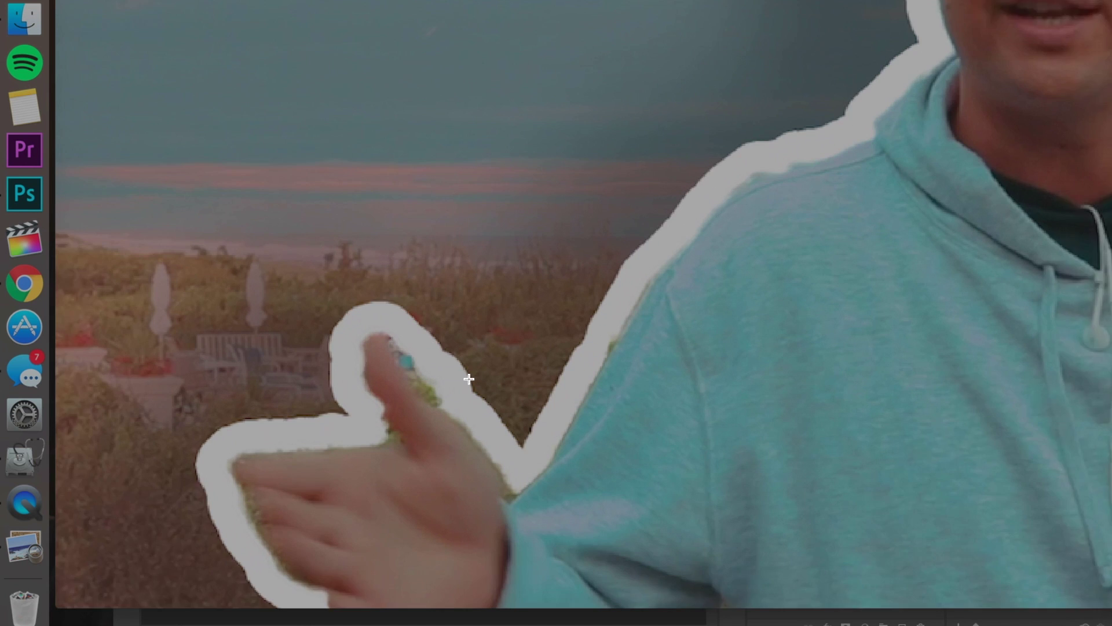